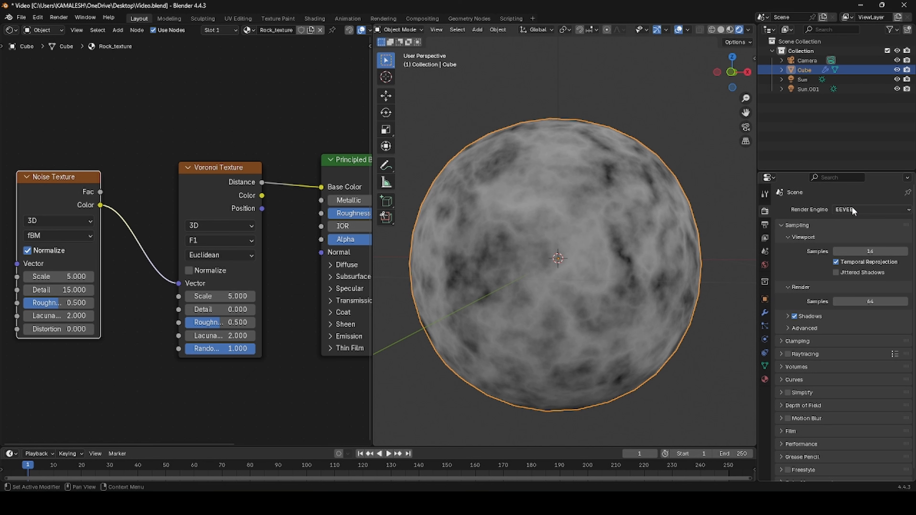
Switch the render engine to Cycles and set its device to GPU Compute.
click(853, 210)
click(853, 238)
click(854, 234)
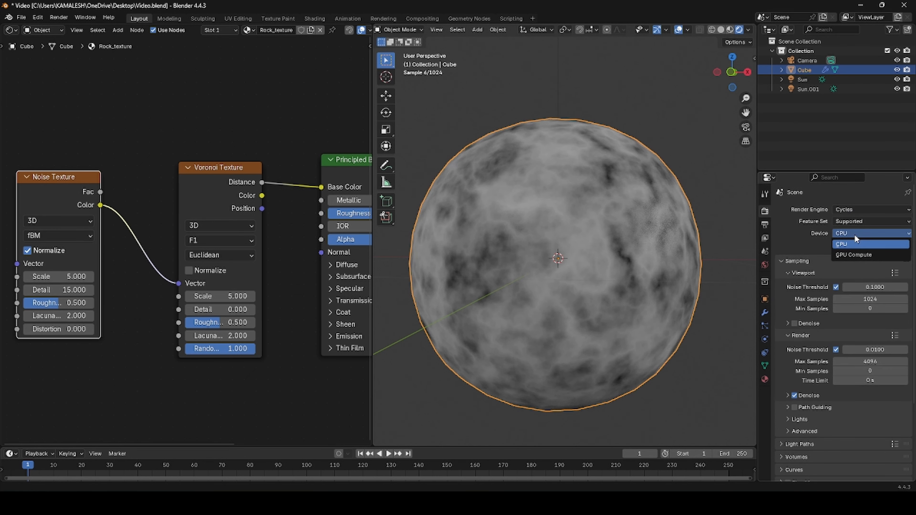
click(852, 255)
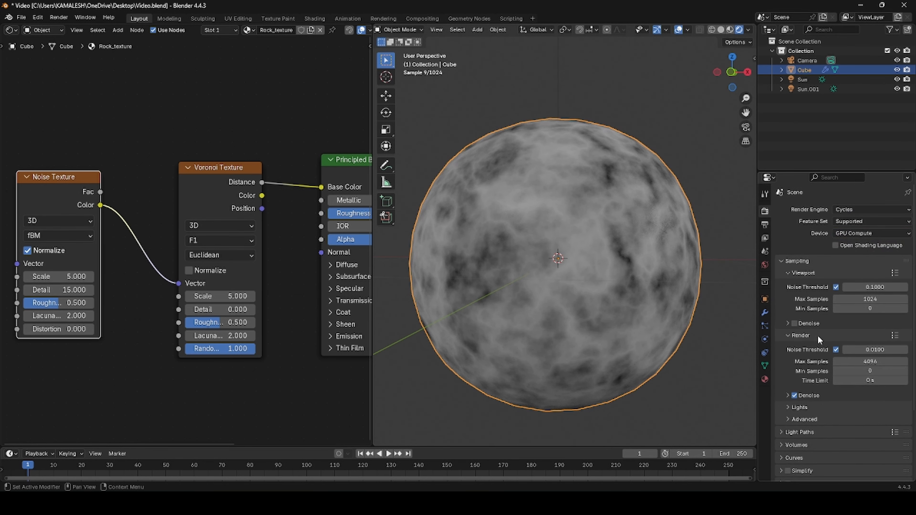
Add Texture Coordinate and Mapping nodes to the Noise Texture, driving the mapping with Object coordinates.
middle_drag(676, 298, 609, 288)
scroll(609, 288, down, 1)
middle_drag(123, 364, 249, 310)
scroll(169, 220, down, 3)
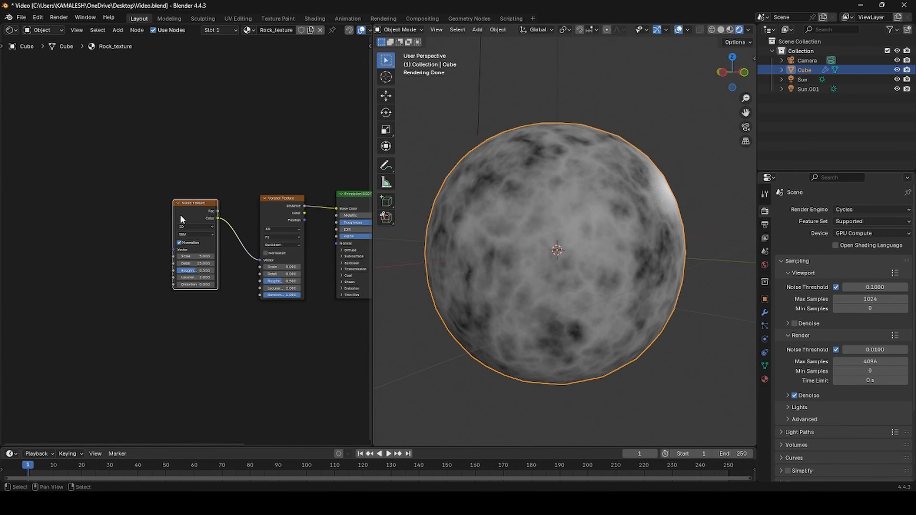
key(ctrl+t)
key(g)
click(124, 192)
scroll(114, 231, up, 4)
drag(68, 222, 94, 213)
scroll(566, 282, up, 3)
scroll(567, 281, down, 3)
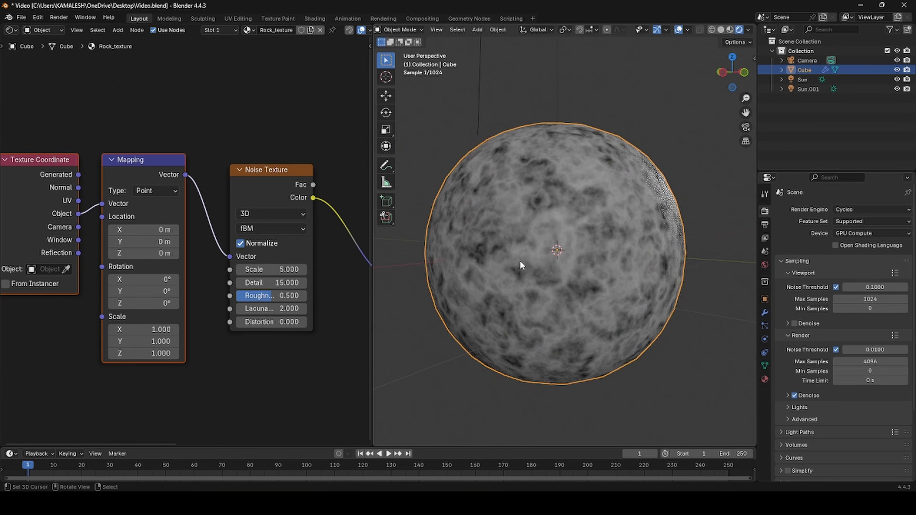
Try roughness values of 0.7 and about 0.31 on the Noise Texture.
middle_drag(520, 260, 525, 270)
scroll(525, 271, up, 2)
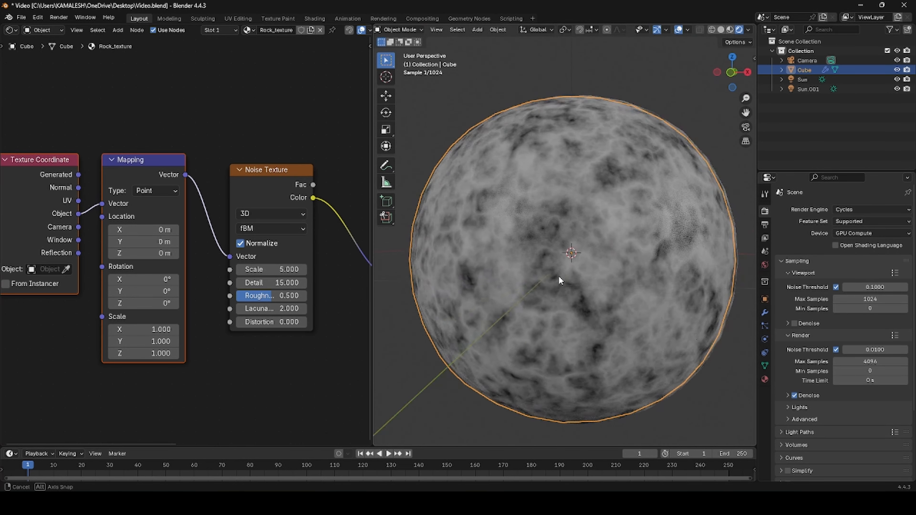
scroll(196, 342, down, 3)
scroll(206, 325, up, 4)
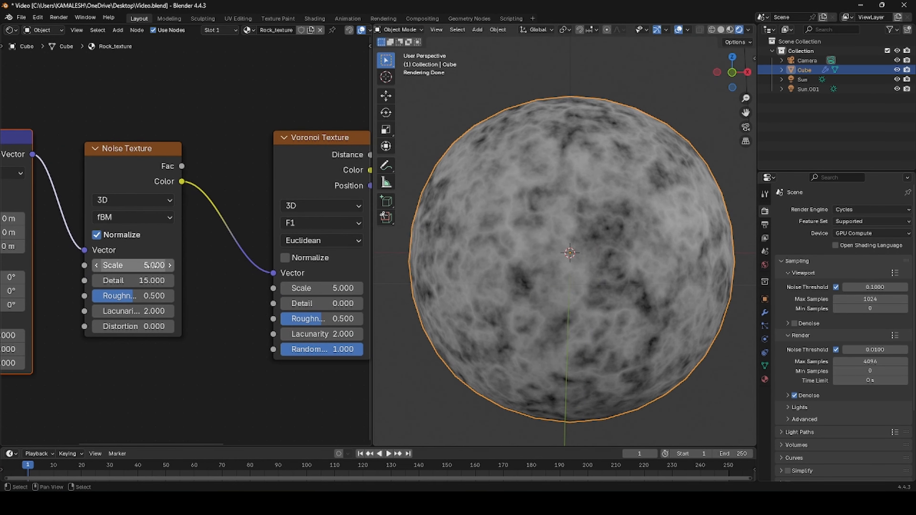
click(144, 296)
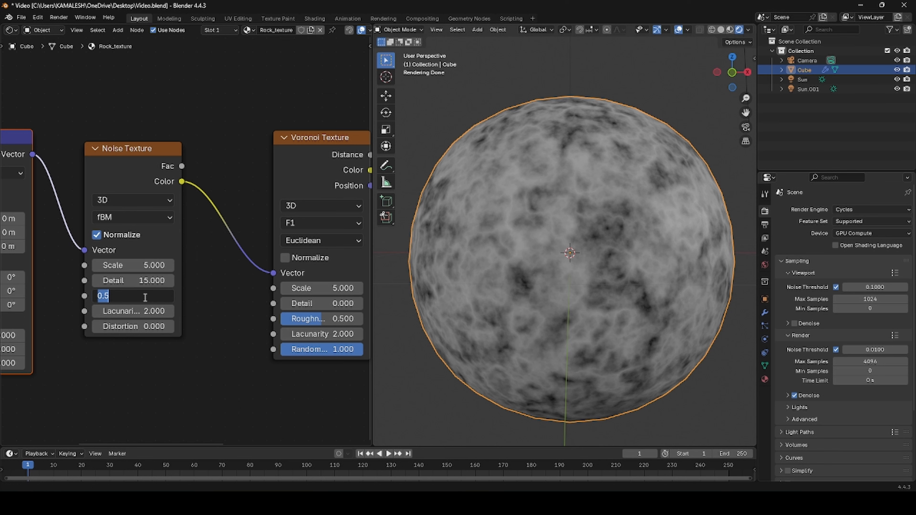
text(0.7)
key(Return)
scroll(543, 300, up, 1)
middle_drag(543, 300, 548, 301)
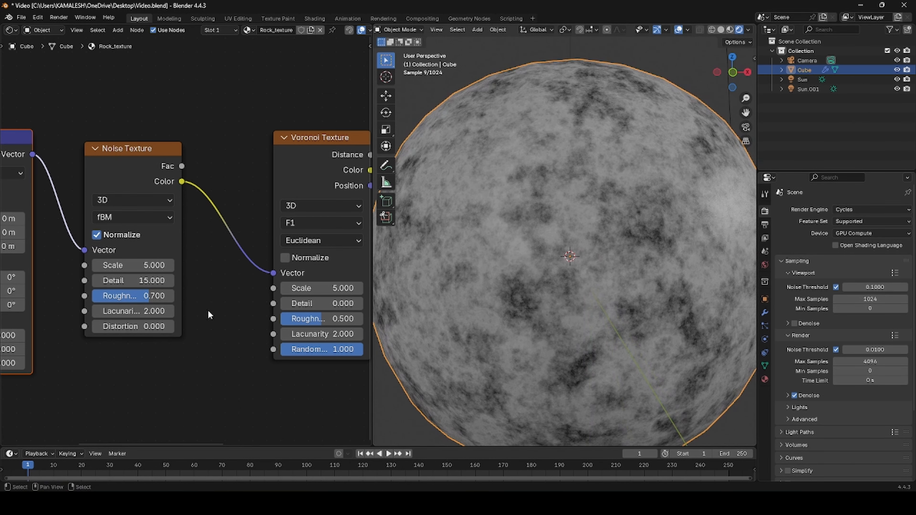
drag(136, 295, 104, 296)
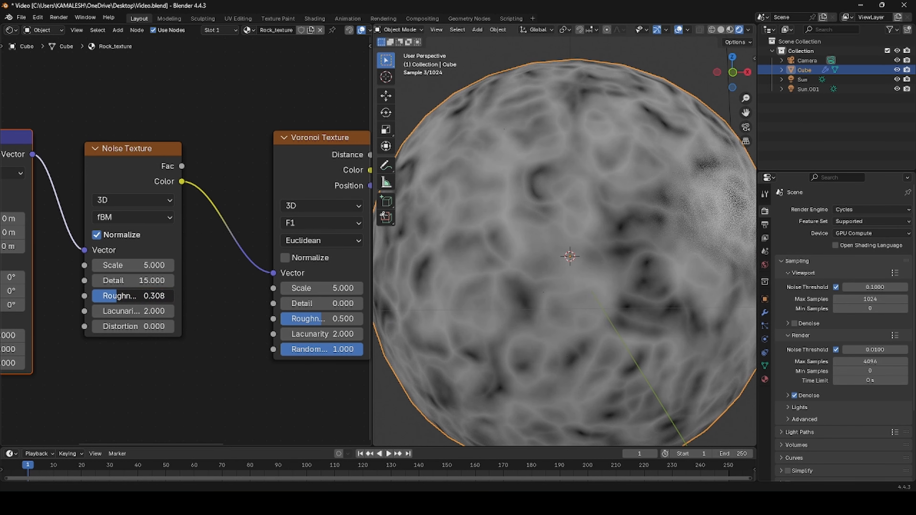
Set the Noise Texture's roughness to 0.75.
click(144, 296)
text(0.75)
key(Return)
Duplicate the Noise Texture and Voronoi Texture nodes together and place the copies below the originals.
scroll(174, 213, down, 6)
drag(139, 169, 211, 259)
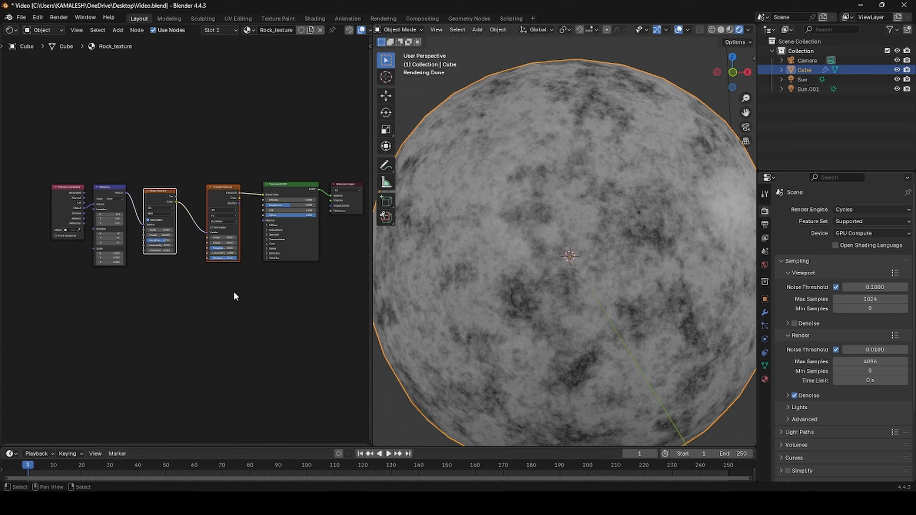
key(shift+d)
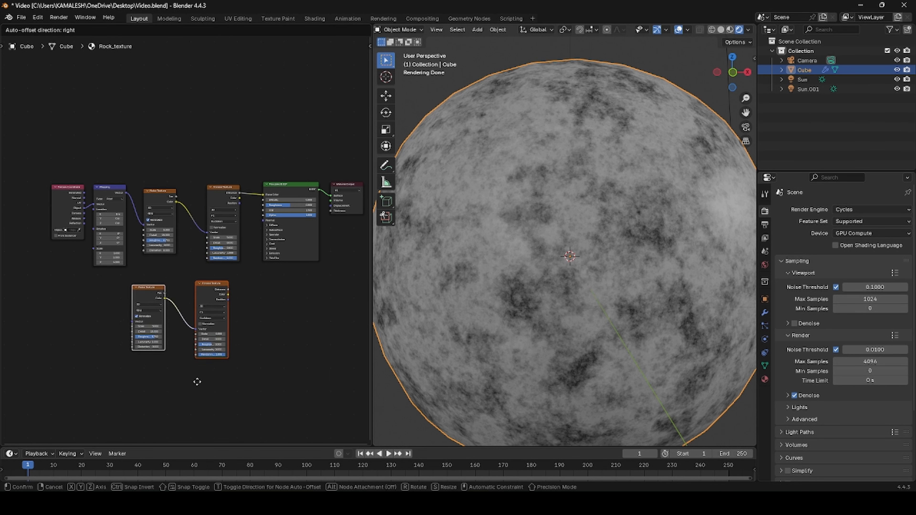
click(203, 378)
Shift the Principled BSDF and Material Output nodes away from the textures and link the Mapping vector to the copied Noise Texture.
middle_drag(262, 317, 165, 312)
drag(178, 119, 259, 190)
drag(197, 188, 261, 185)
drag(30, 188, 41, 312)
Insert a Color Ramp between the upper Voronoi Texture and Base Color, and place a duplicate beside the lower Voronoi Texture.
scroll(49, 321, up, 3)
key(shift+a)
text(color ramp)
key(Return)
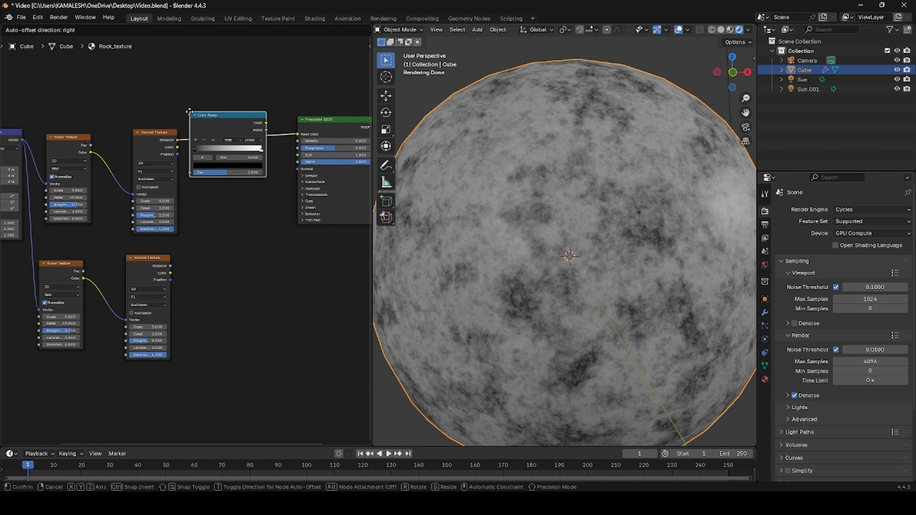
click(189, 113)
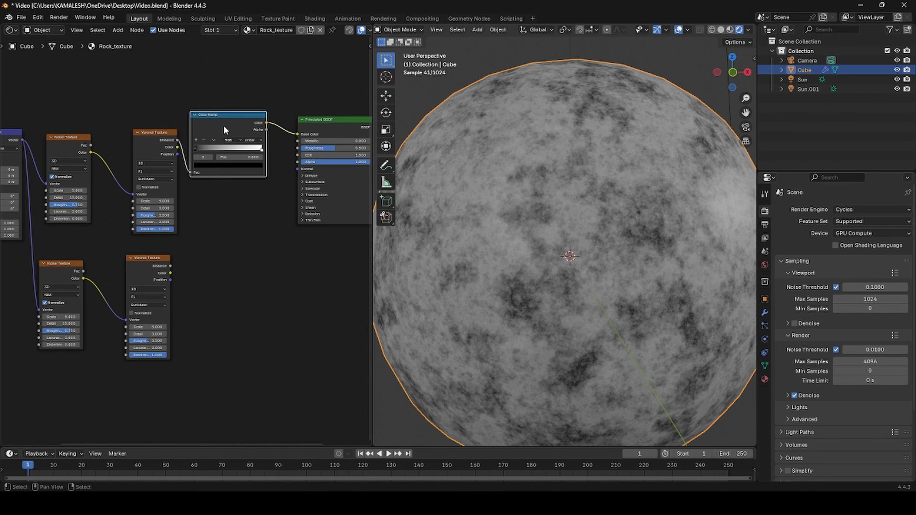
key(shift+d)
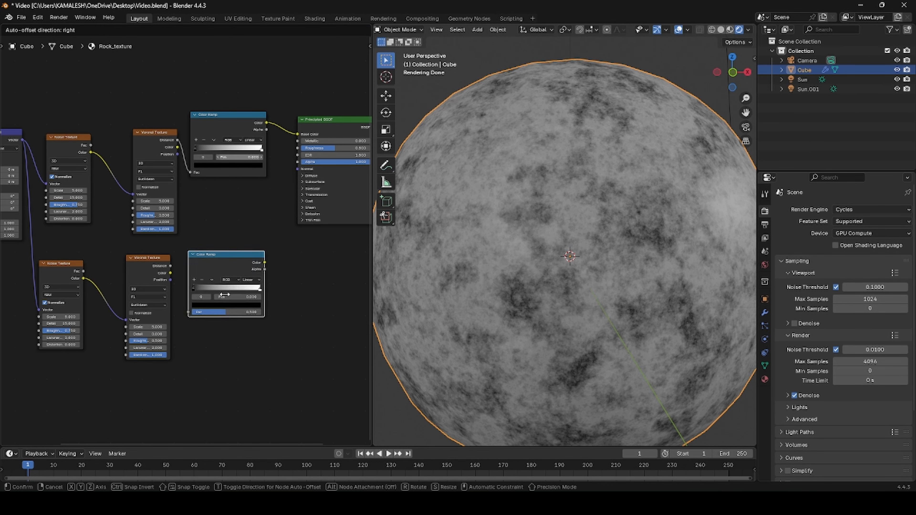
click(224, 293)
Move the Principled BSDF and Material Output nodes further away to make room after the Color Ramps.
scroll(262, 267, down, 2)
middle_drag(321, 89, 258, 88)
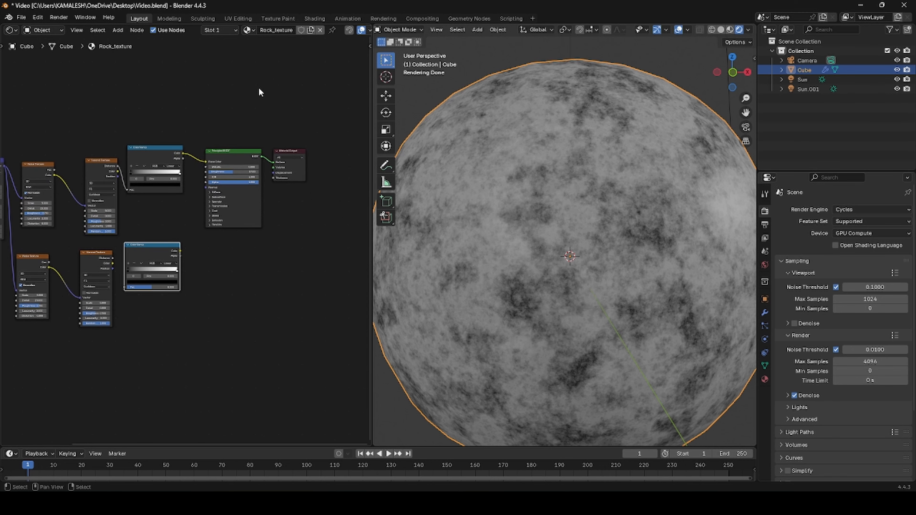
drag(260, 98, 311, 173)
drag(218, 119, 325, 198)
drag(239, 160, 347, 159)
Insert a Mix Color node between the upper Color Ramp and the Principled BSDF.
click(101, 256)
scroll(134, 230, up, 8)
middle_drag(134, 230, 160, 244)
key(F3)
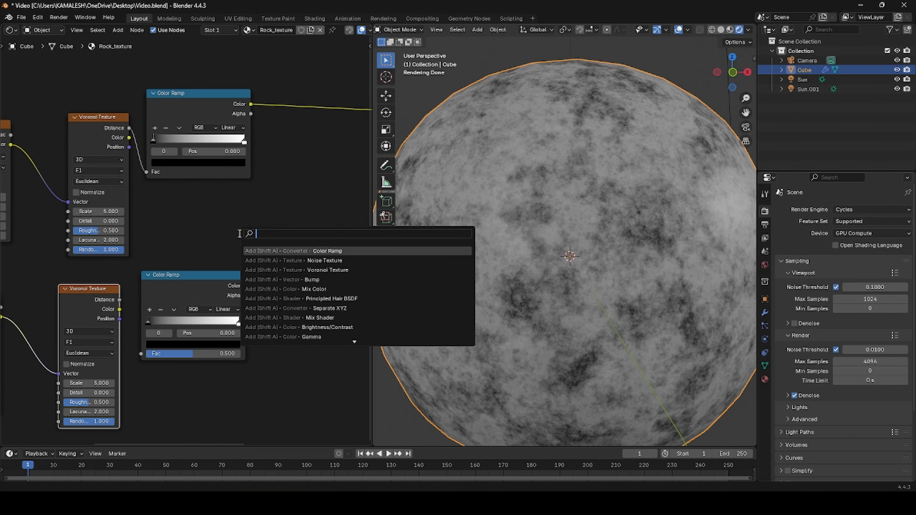
text(mix)
click(313, 270)
click(288, 107)
Reposition the lower Color Ramp and link the lower Voronoi Texture's Color output to input B of the Mix node.
scroll(252, 216, down, 2)
drag(192, 264, 218, 266)
drag(140, 289, 253, 197)
scroll(289, 259, down, 1)
scroll(282, 320, down, 2)
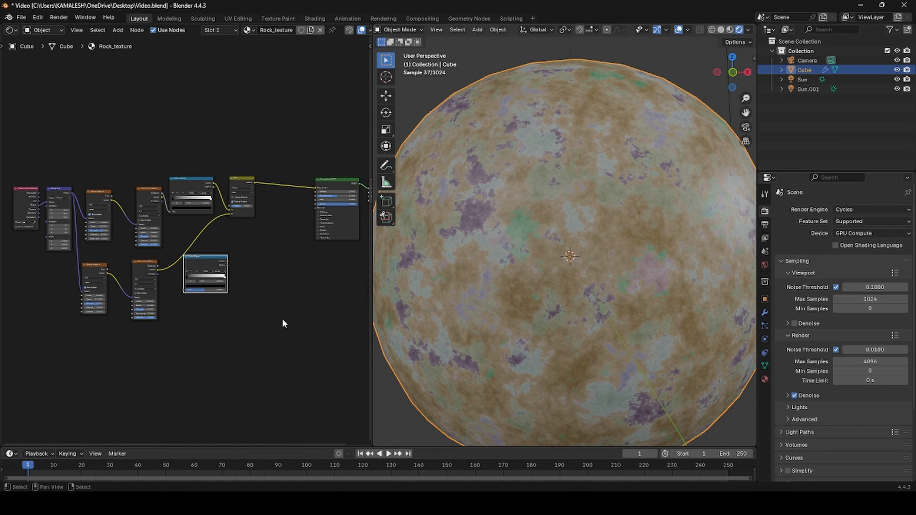
middle_drag(282, 319, 256, 320)
scroll(536, 318, down, 3)
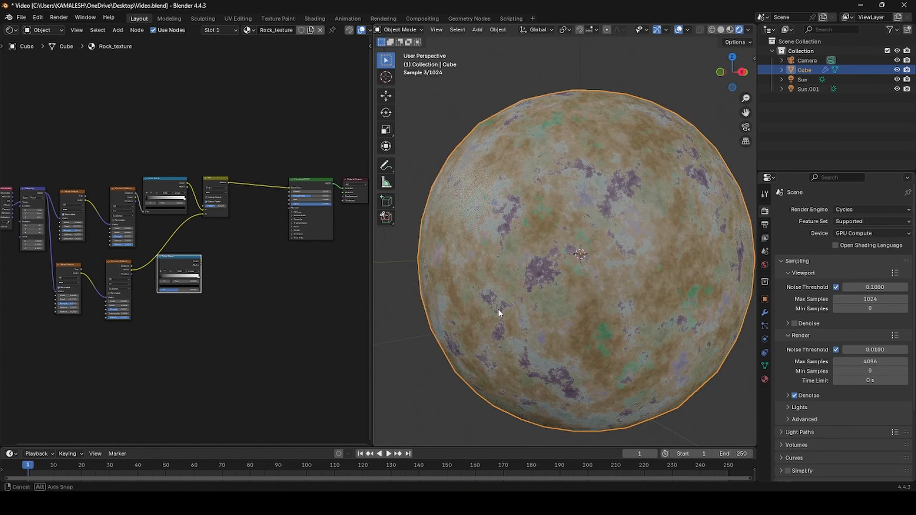
Insert the lower Color Ramp into the link between the lower Voronoi Texture and the Mix node.
scroll(166, 236, up, 2)
drag(185, 270, 169, 240)
scroll(194, 313, up, 4)
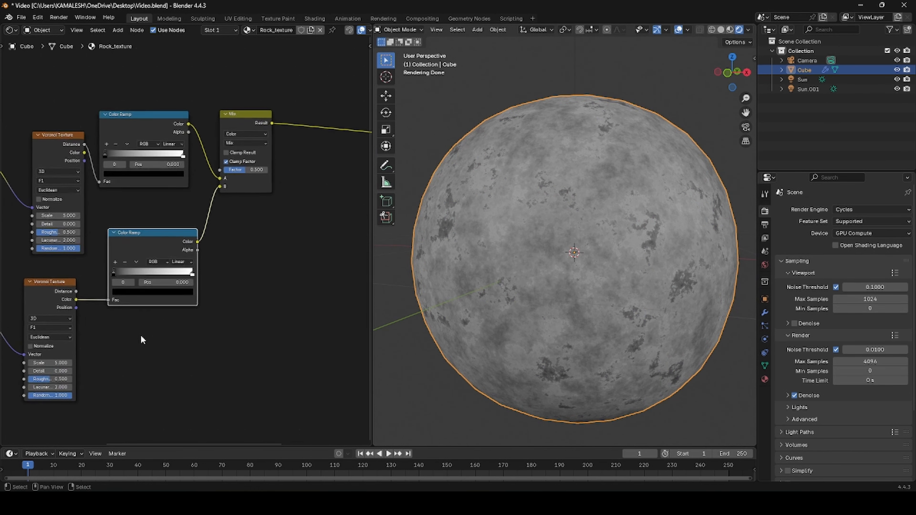
Set the lower Voronoi Texture's feature output to Distance to Edge.
middle_drag(200, 312, 252, 271)
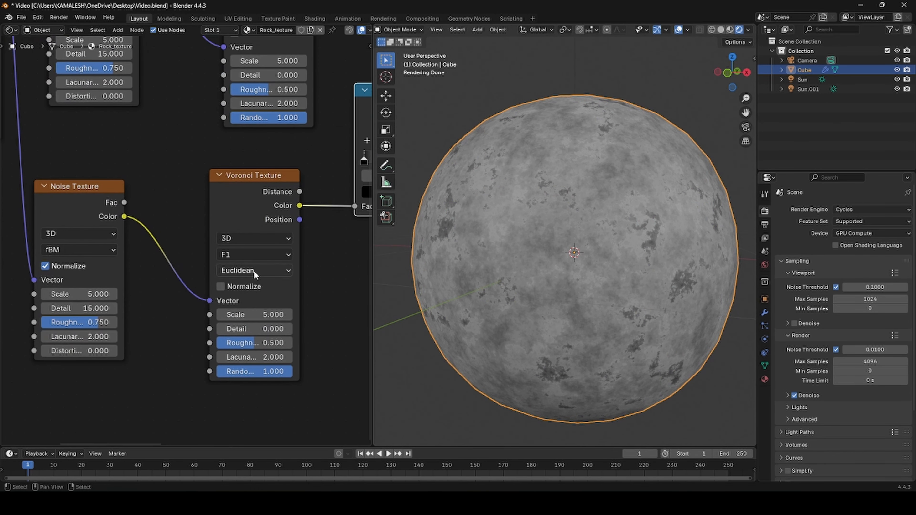
click(257, 259)
click(252, 329)
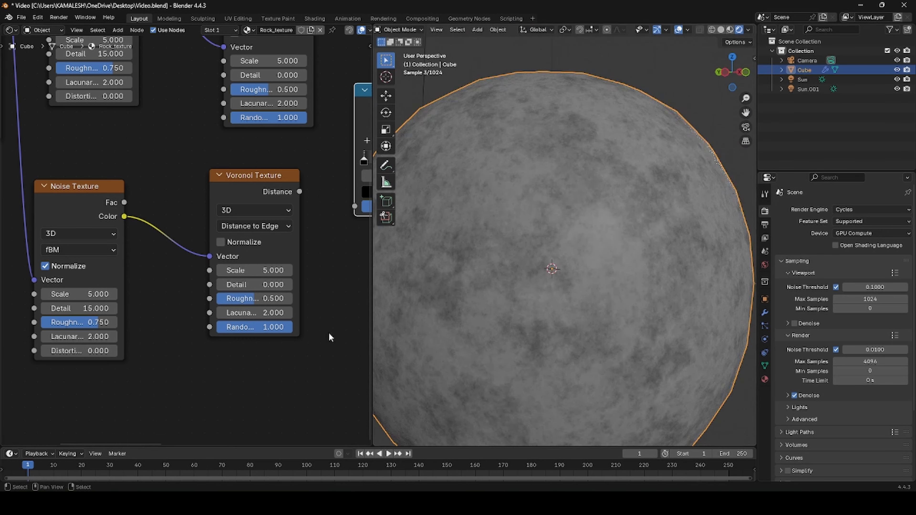
Reduce the lower Voronoi Texture's scale to 1.5 and link its Distance output to the lower Color Ramp's Fac.
scroll(329, 332, down, 2)
scroll(236, 346, up, 1)
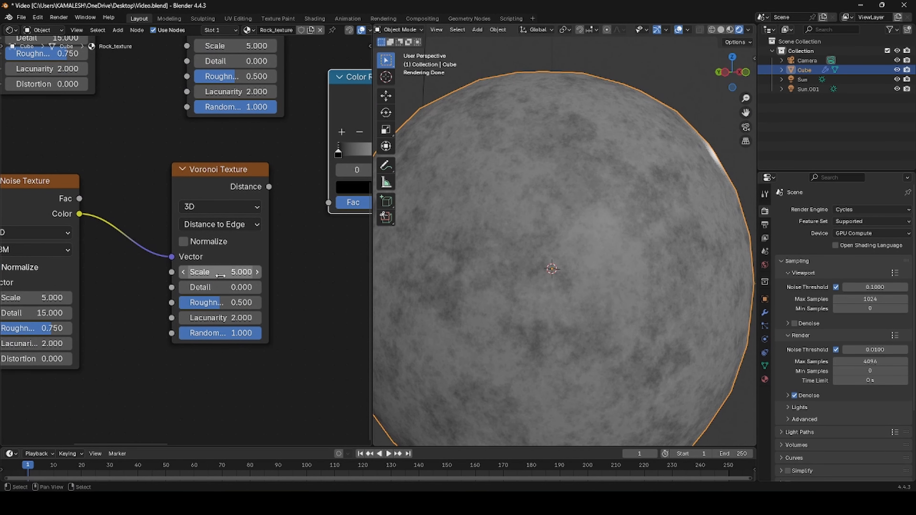
drag(220, 275, 253, 272)
drag(269, 187, 329, 202)
Set the lower Voronoi Texture's scale to 3.
scroll(231, 259, down, 4)
middle_drag(314, 263, 215, 309)
scroll(551, 269, down, 1)
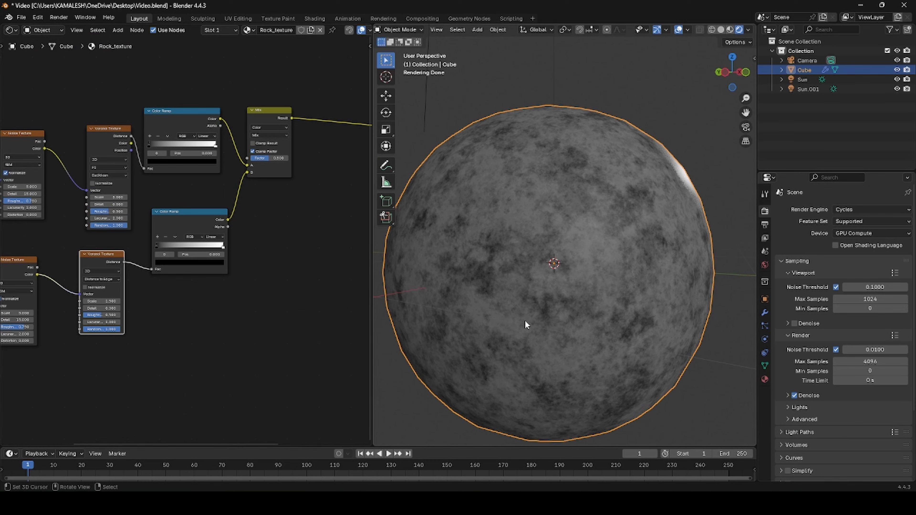
mouse_move(525, 320)
middle_down()
mouse_move(446, 320)
mouse_move(509, 319)
middle_up()
scroll(253, 289, up, 4)
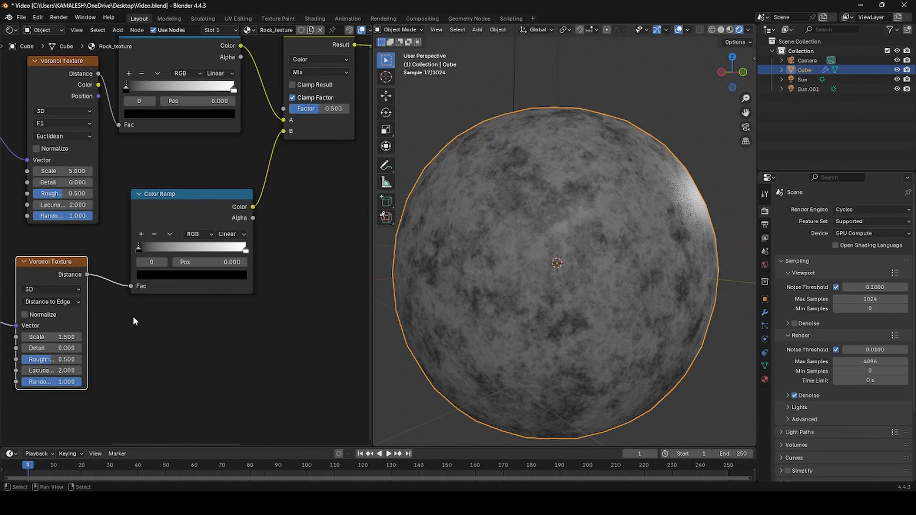
middle_drag(225, 326, 251, 266)
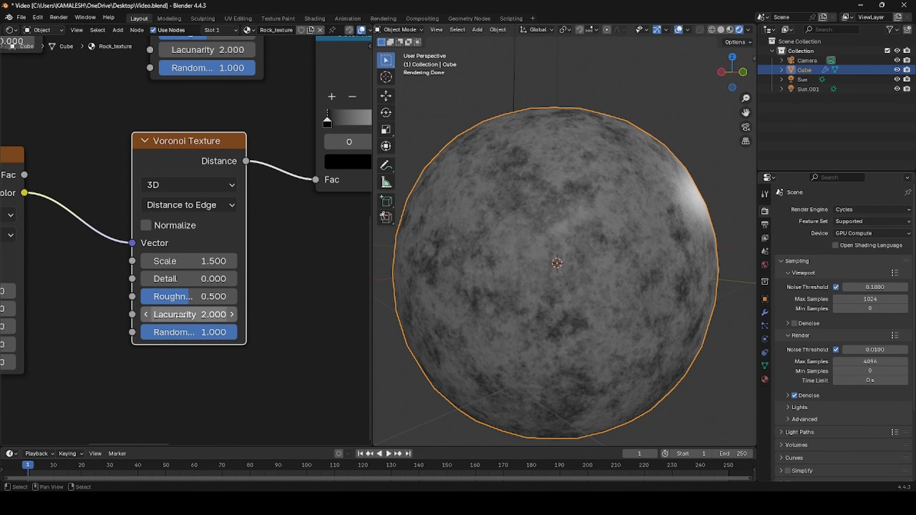
drag(184, 266, 230, 266)
scroll(510, 265, up, 2)
middle_drag(510, 264, 519, 264)
click(191, 267)
text(3)
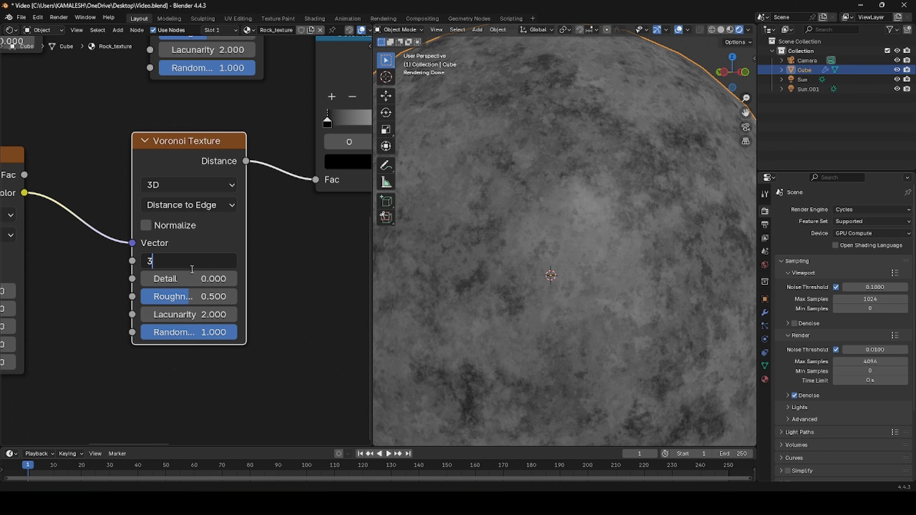
key(Return)
Set the lower Noise Texture's scale to 1.
scroll(510, 269, down, 3)
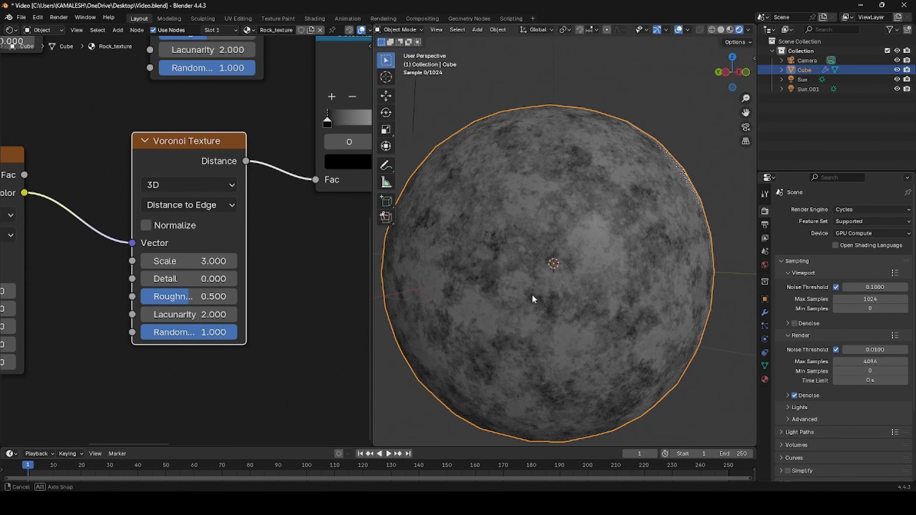
middle_drag(74, 373, 213, 354)
click(112, 273)
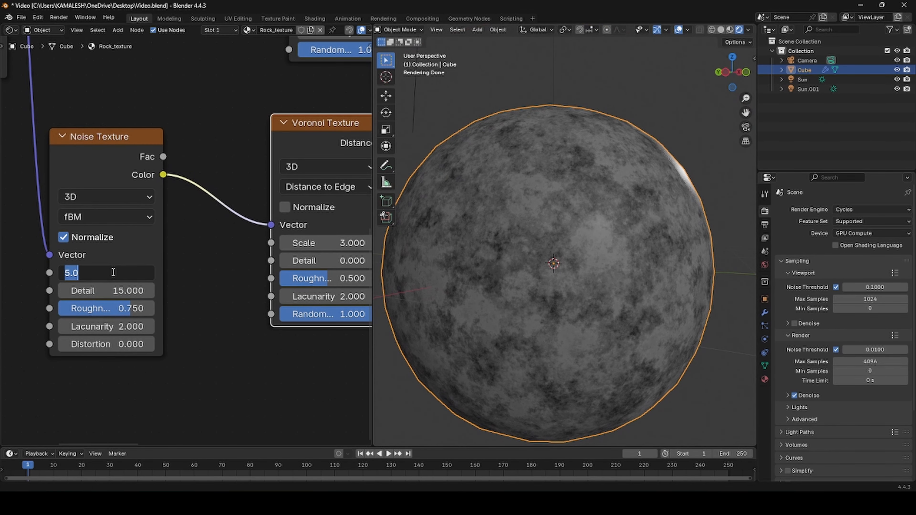
click(245, 262)
drag(113, 273, 87, 273)
Examine the mixed texture on the sphere from several angles and look over the node chain feeding it.
scroll(198, 216, down, 10)
middle_drag(552, 263, 613, 263)
scroll(566, 260, down, 3)
middle_drag(177, 155, 254, 290)
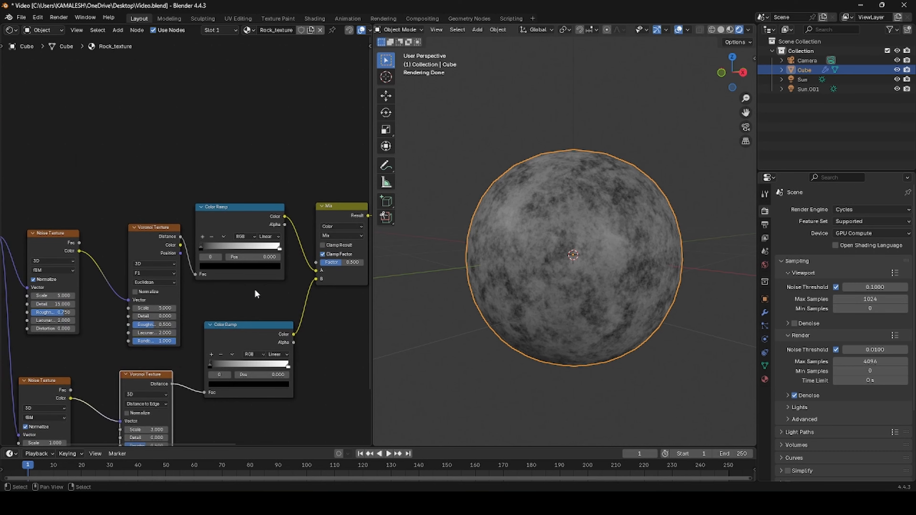
middle_drag(280, 331, 191, 258)
scroll(184, 252, down, 3)
middle_drag(305, 282, 314, 242)
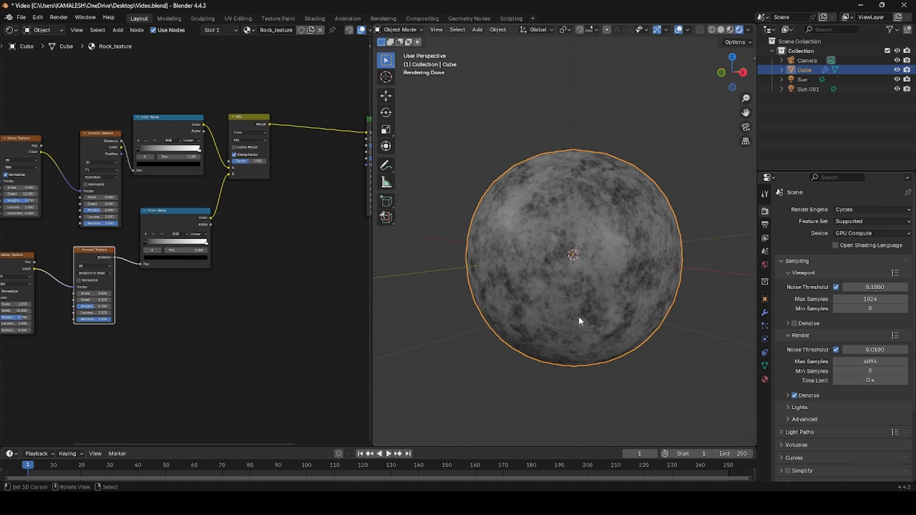
scroll(578, 316, up, 2)
middle_drag(510, 320, 554, 325)
scroll(519, 316, up, 2)
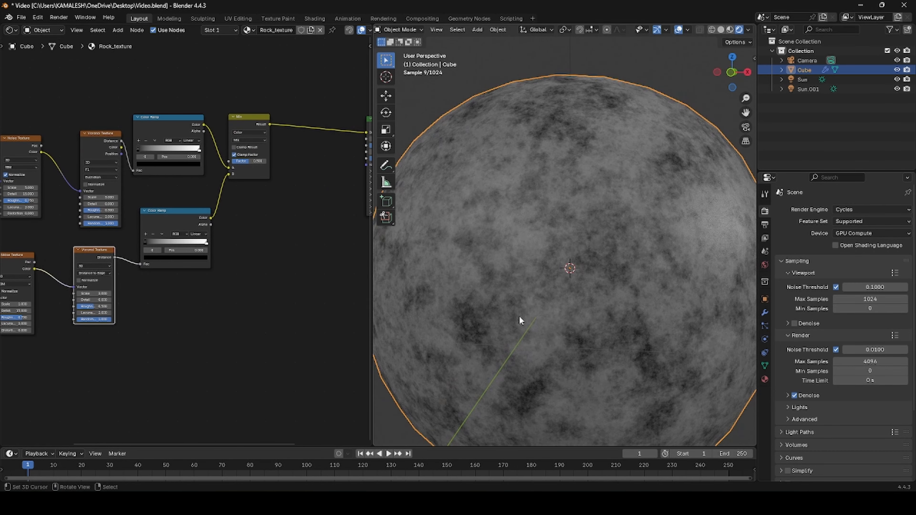
scroll(114, 310, down, 3)
Add a Bump node before the Principled BSDF and link the Mix node's Result to its Height input.
middle_drag(115, 310, 161, 314)
scroll(289, 309, up, 5)
middle_drag(290, 309, 133, 328)
middle_drag(220, 264, 206, 284)
scroll(207, 286, up, 2)
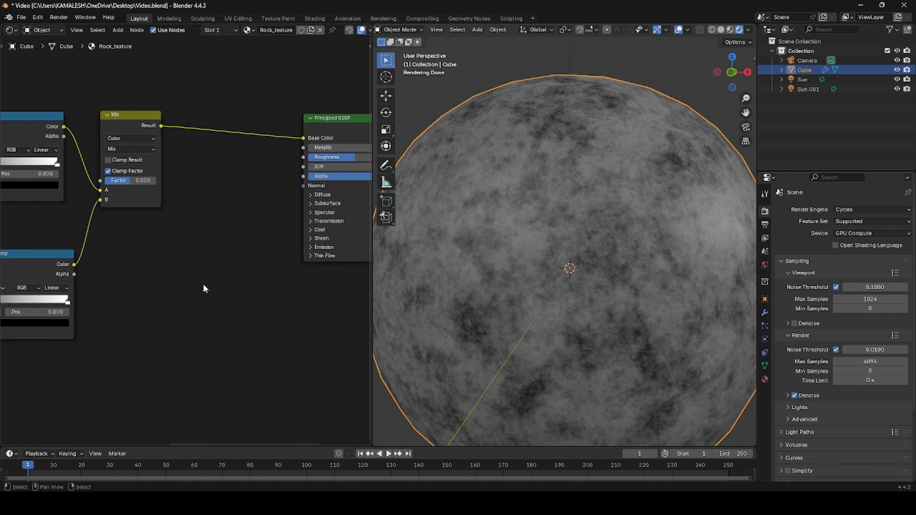
key(F3)
text(bum)
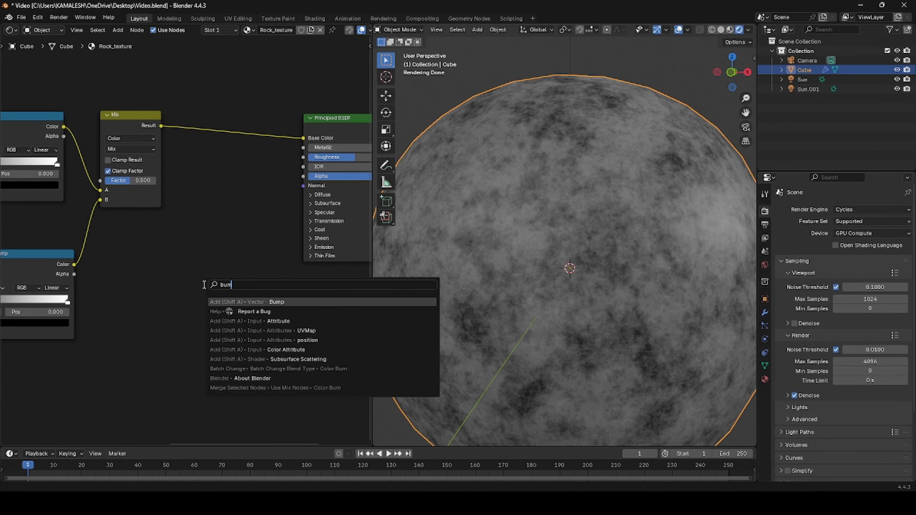
text(p)
key(Return)
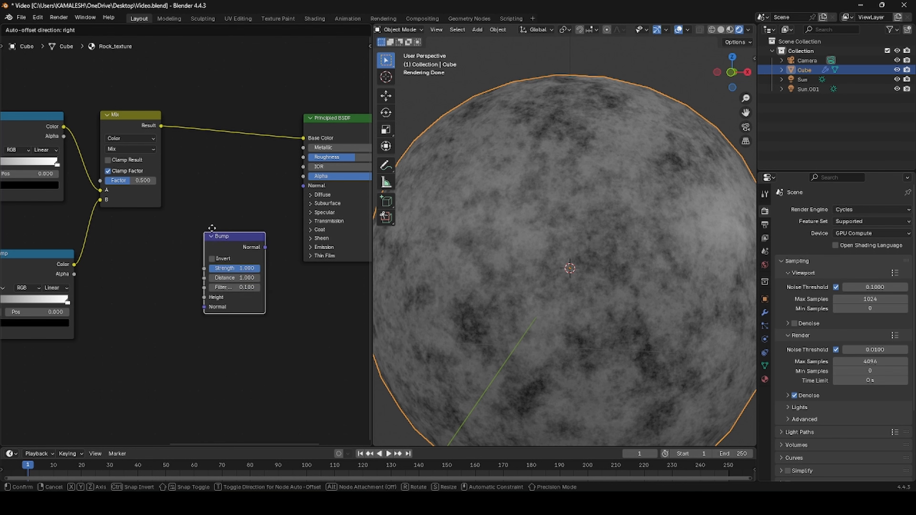
click(203, 209)
drag(162, 126, 195, 277)
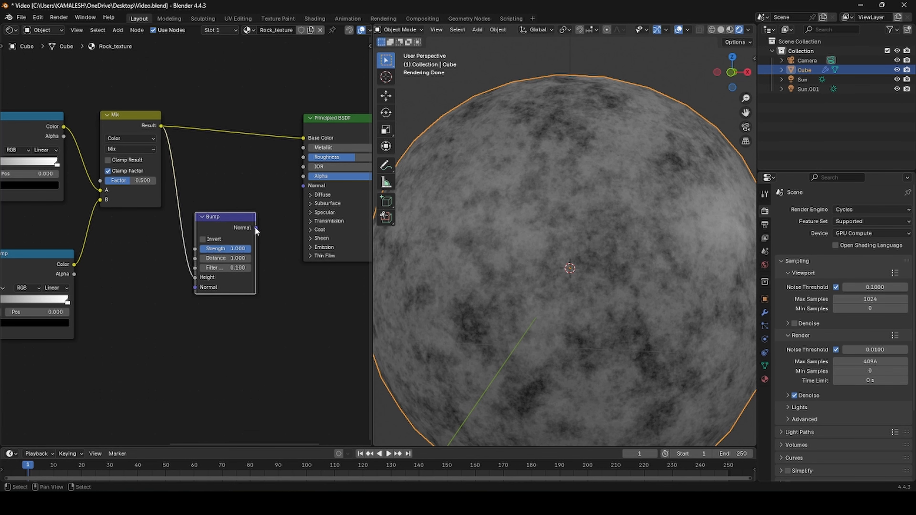
Link the Bump node's Normal output to the Principled BSDF's Normal input and check the shading on the sphere.
drag(256, 227, 303, 185)
scroll(568, 327, down, 8)
click(568, 328)
middle_drag(569, 328, 508, 324)
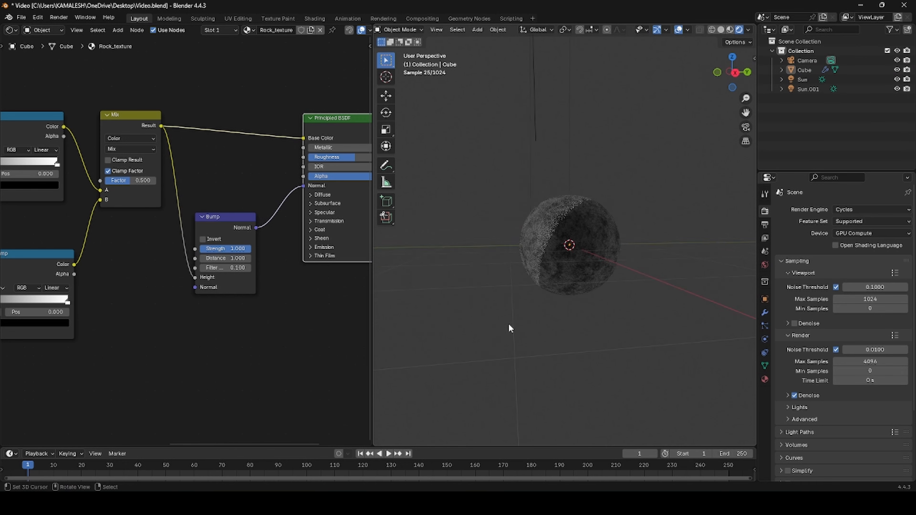
scroll(533, 301, up, 5)
Set the Bump node's filter width to 1 and inspect the surface relief on the sphere.
double_click(226, 267)
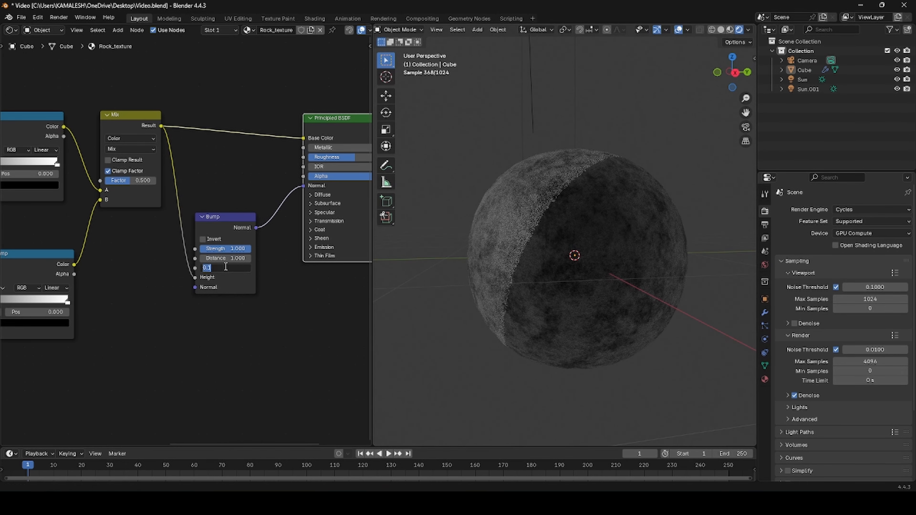
text(1)
key(Return)
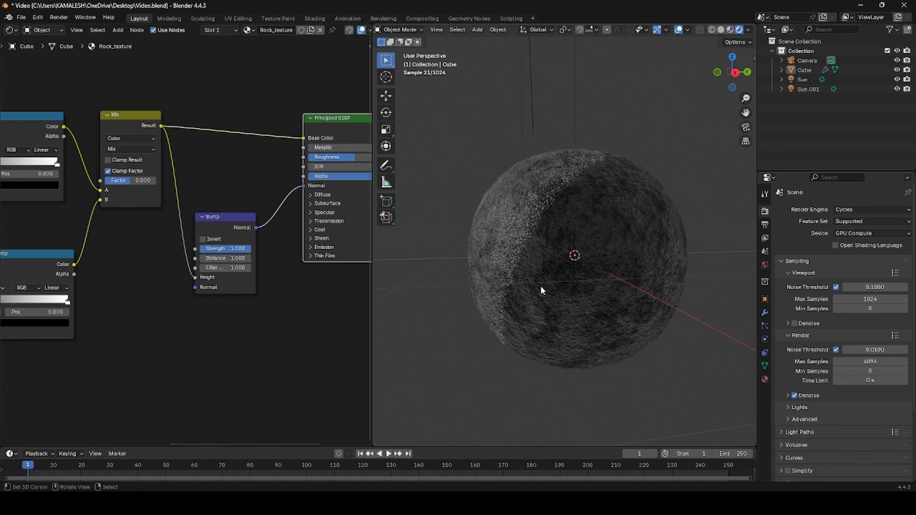
middle_drag(540, 286, 597, 286)
scroll(555, 297, down, 3)
scroll(560, 294, down, 6)
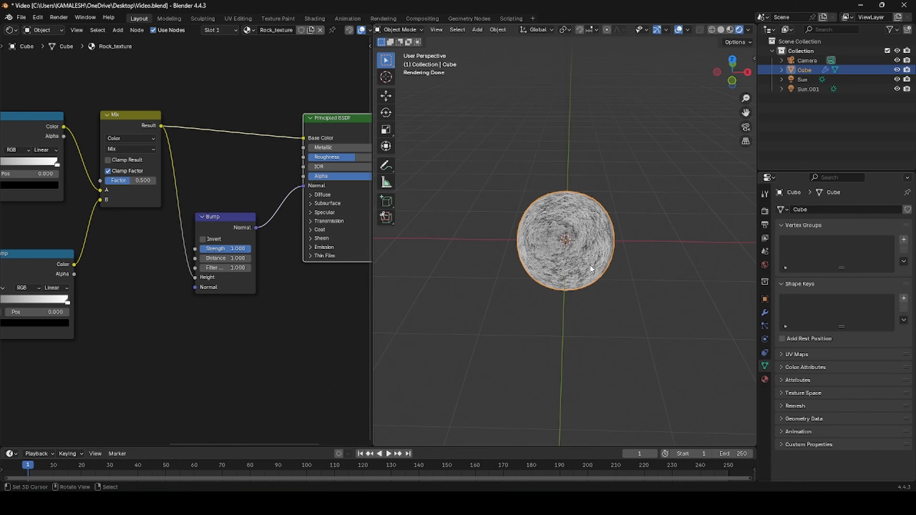
scroll(589, 265, up, 5)
scroll(146, 329, up, 3)
Try a scale of about 9.5 on the lower Noise Texture and inspect its effect on the sphere.
middle_drag(172, 303, 333, 312)
middle_drag(107, 229, 146, 290)
scroll(541, 298, up, 6)
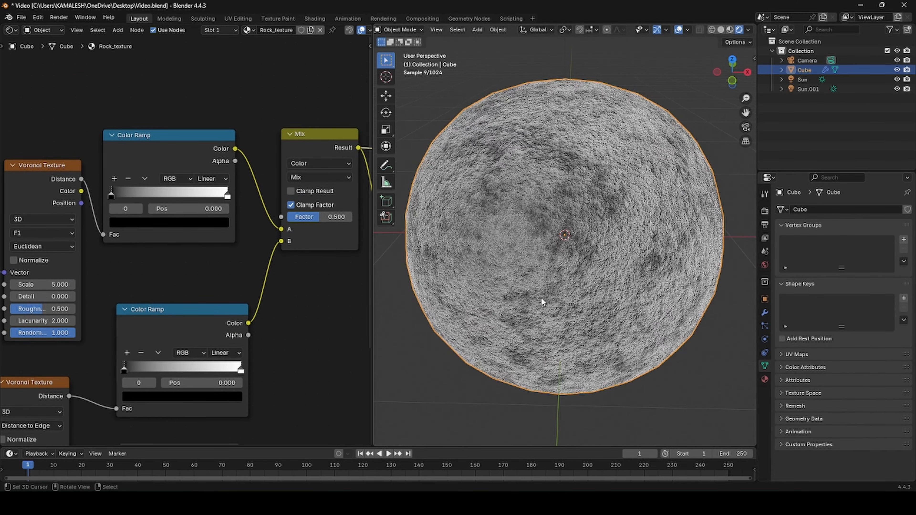
scroll(541, 298, down, 3)
middle_drag(541, 298, 520, 285)
middle_drag(72, 361, 299, 175)
scroll(108, 299, up, 4)
drag(103, 299, 155, 299)
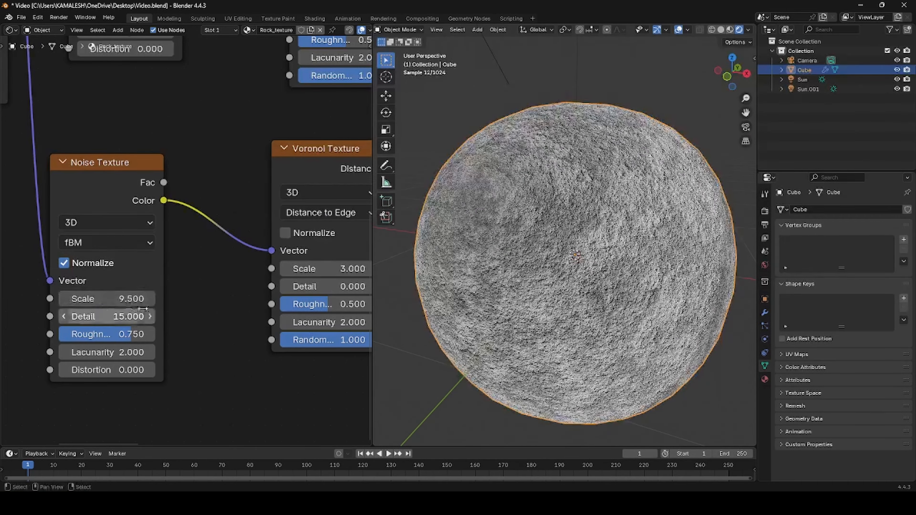
scroll(562, 329, up, 1)
middle_drag(561, 328, 589, 312)
Set the scale of the Noise Texture feeding the Distance to Edge Voronoi to 0.1 and check the sphere.
click(108, 298)
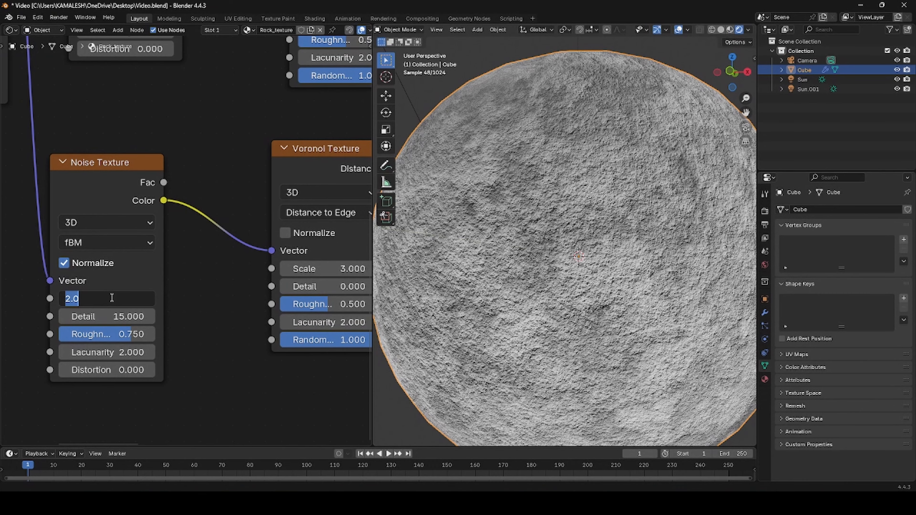
text(0.1)
key(Return)
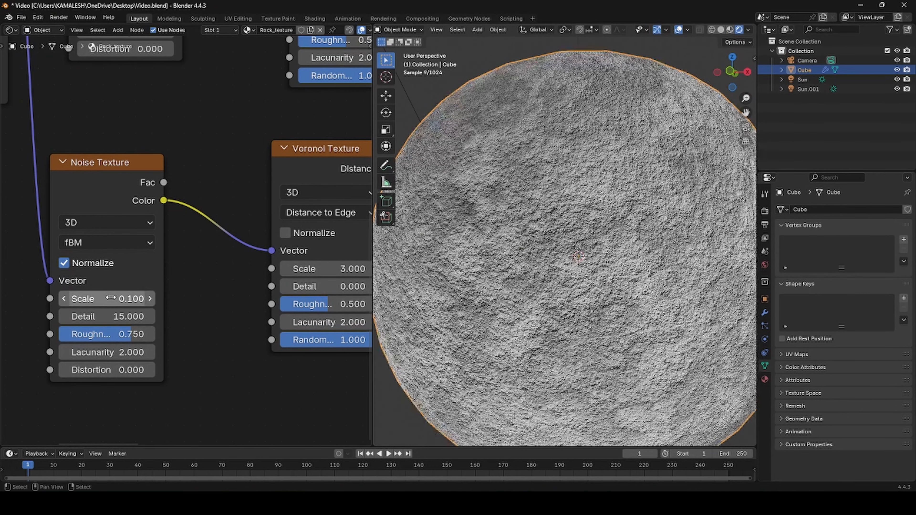
scroll(517, 338, down, 4)
middle_drag(517, 337, 552, 370)
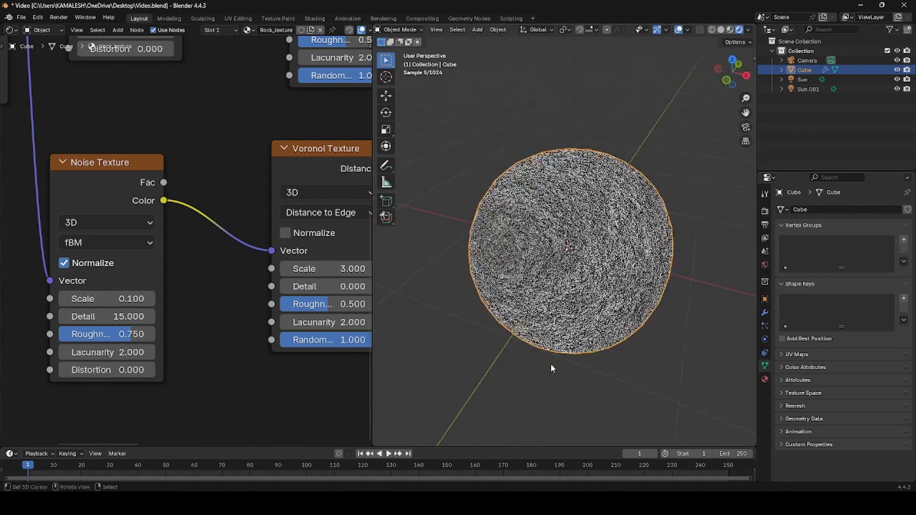
middle_drag(312, 370, 215, 387)
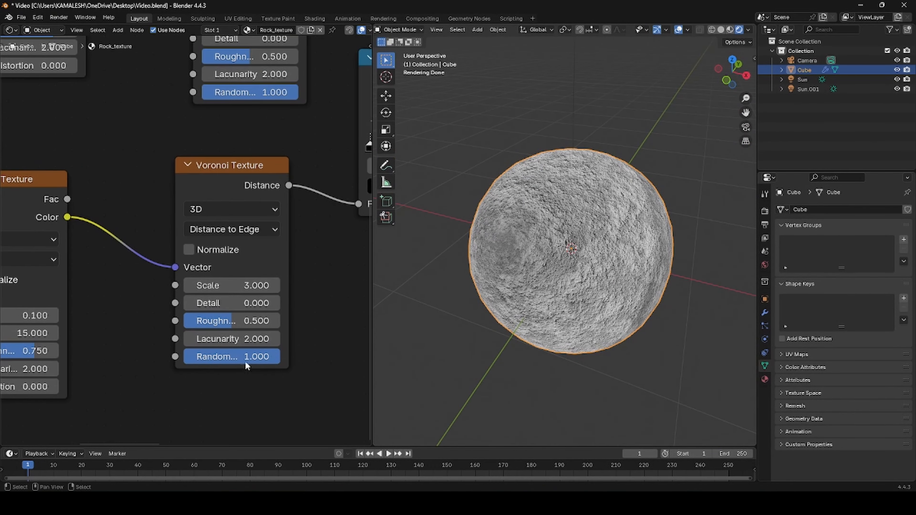